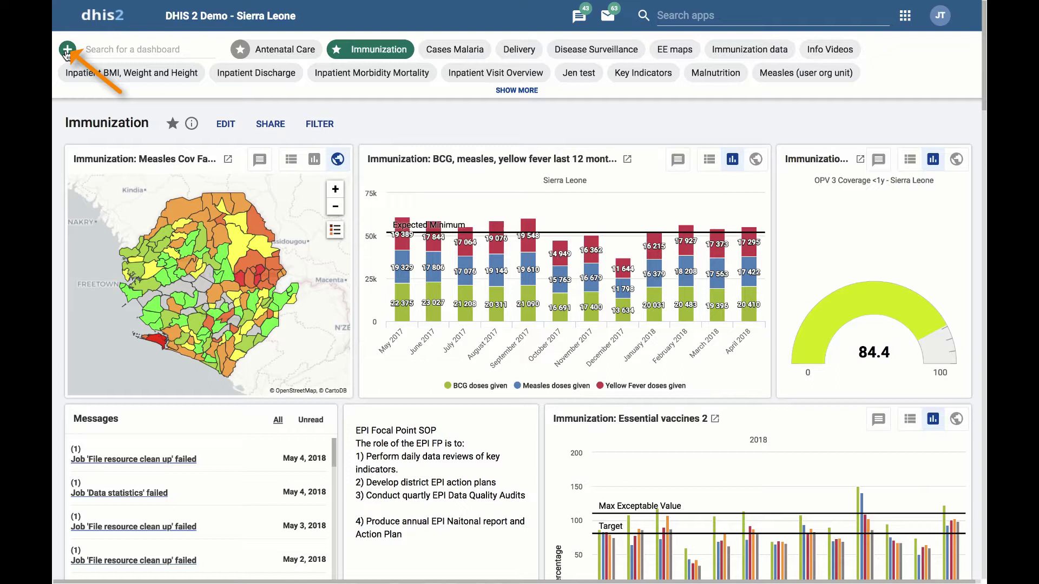
# - Create a new dashboard titled 'Immunization' with the description 'National Immunization Dashboard'
pyautogui.click(67, 51)
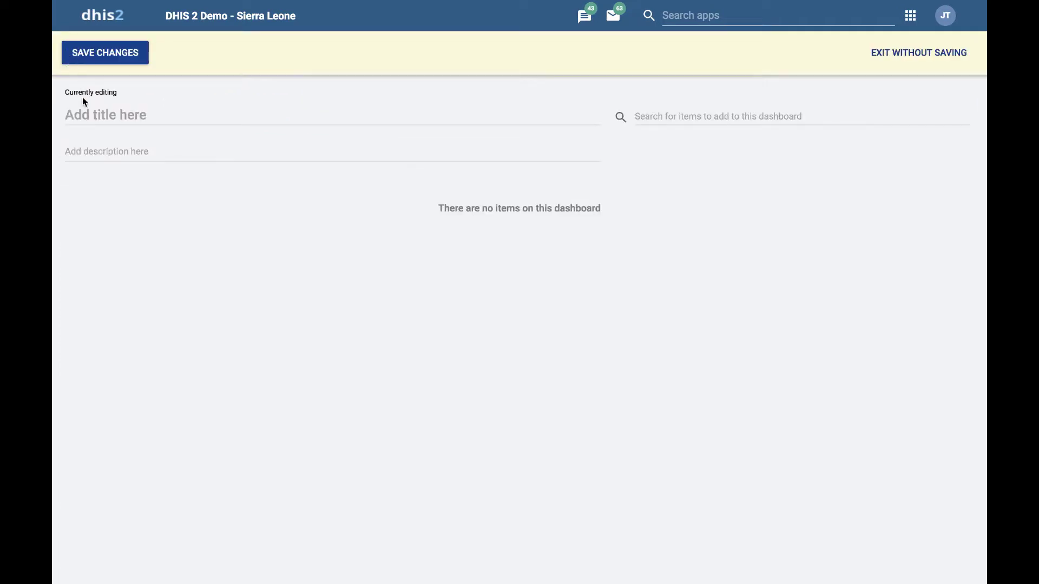
pyautogui.click(82, 112)
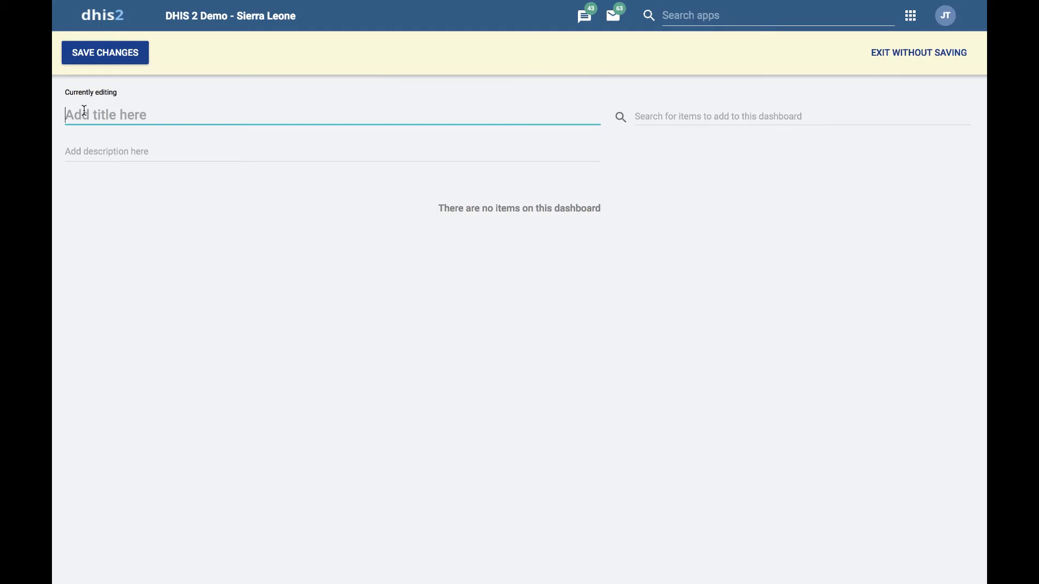
pyautogui.write('Immunization')
pyautogui.click(80, 148)
pyautogui.write('Nat')
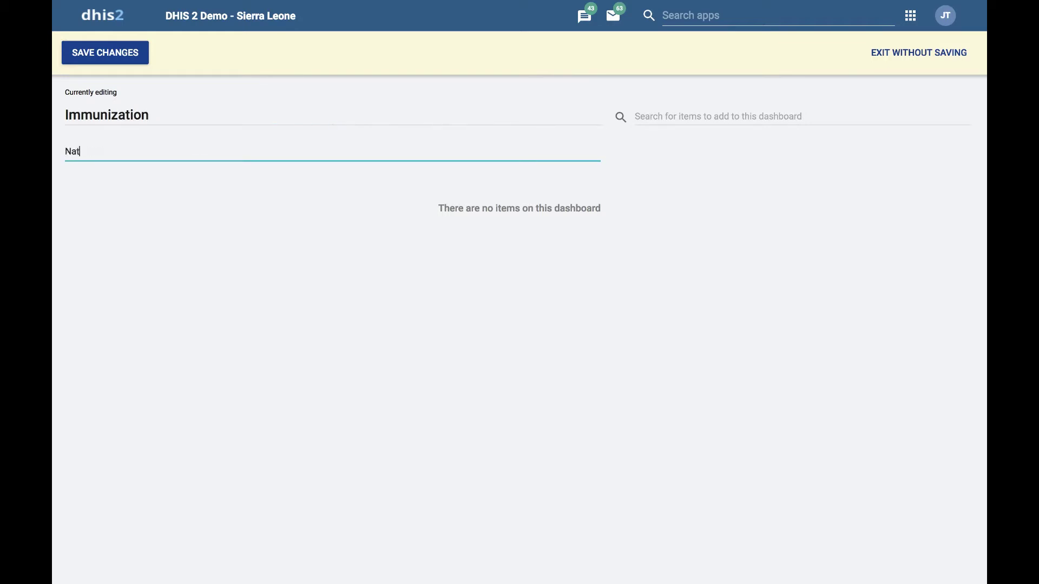
pyautogui.write('ional Immunization D')
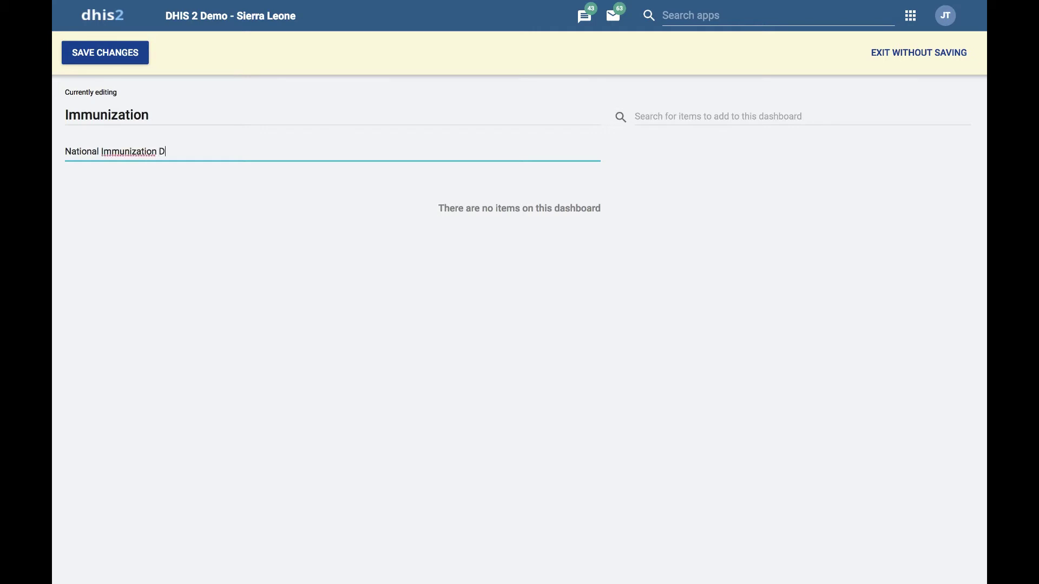
pyautogui.write('ashboard')
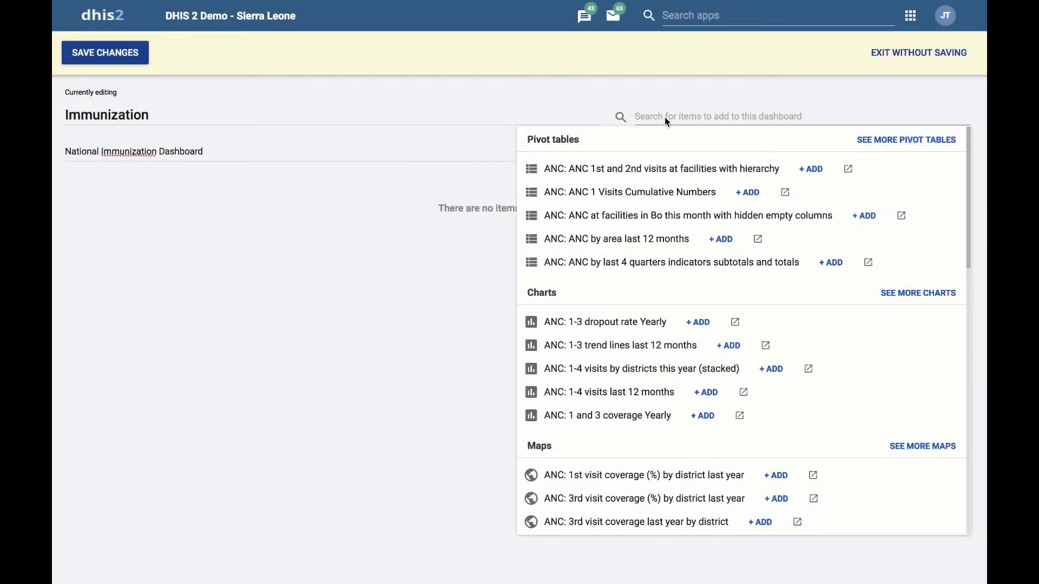
# - Search 'Immunization' and add the Average doses pivot table, All Vaccines Yearly chart and BCG and FIC Coverage map
pyautogui.write('Immu')
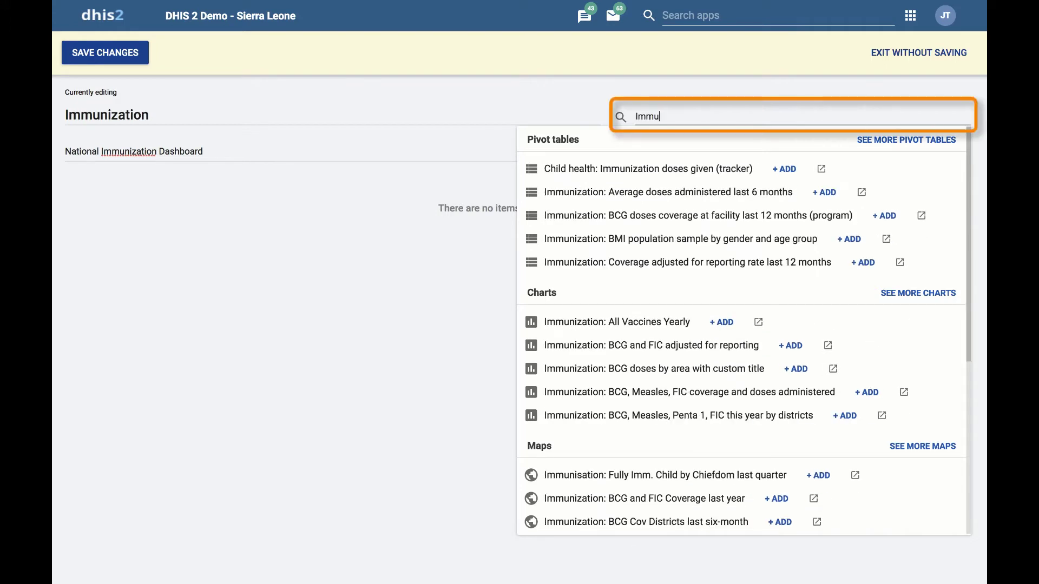
pyautogui.write('nization')
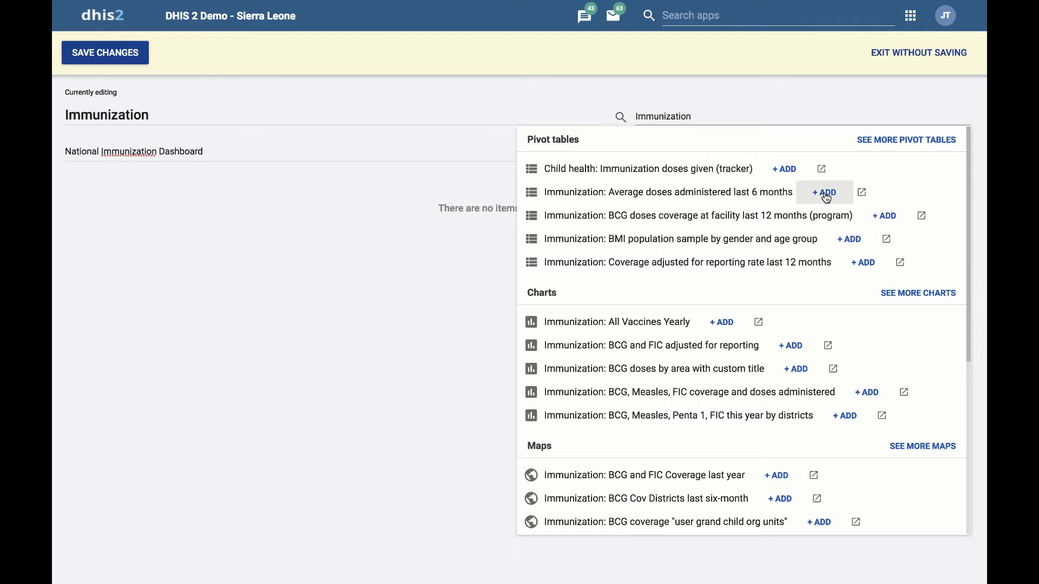
pyautogui.click(825, 193)
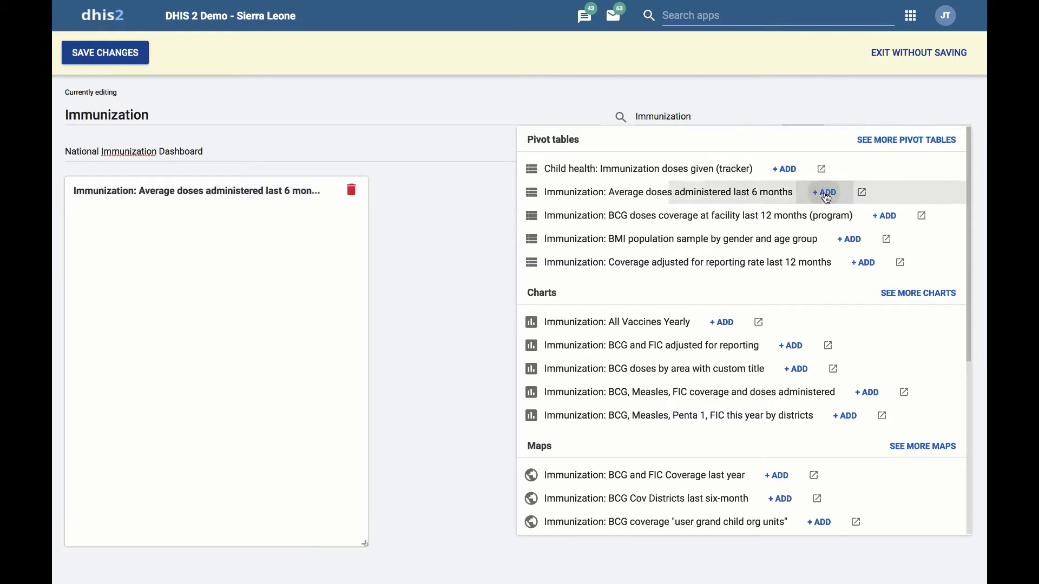
pyautogui.click(722, 323)
pyautogui.click(777, 476)
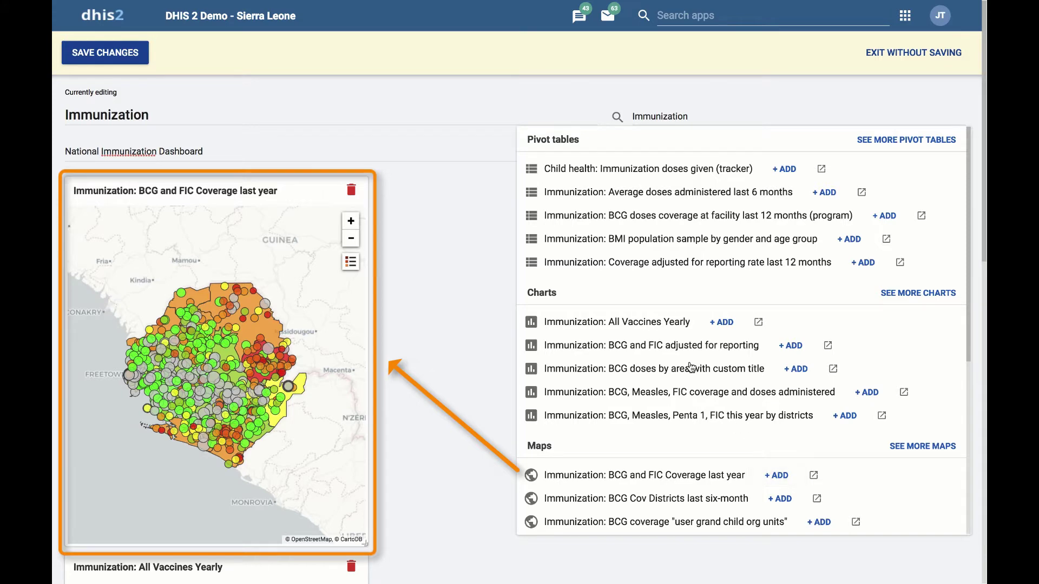
pyautogui.scroll(-2, 691, 369)
pyautogui.scroll(-3, 691, 367)
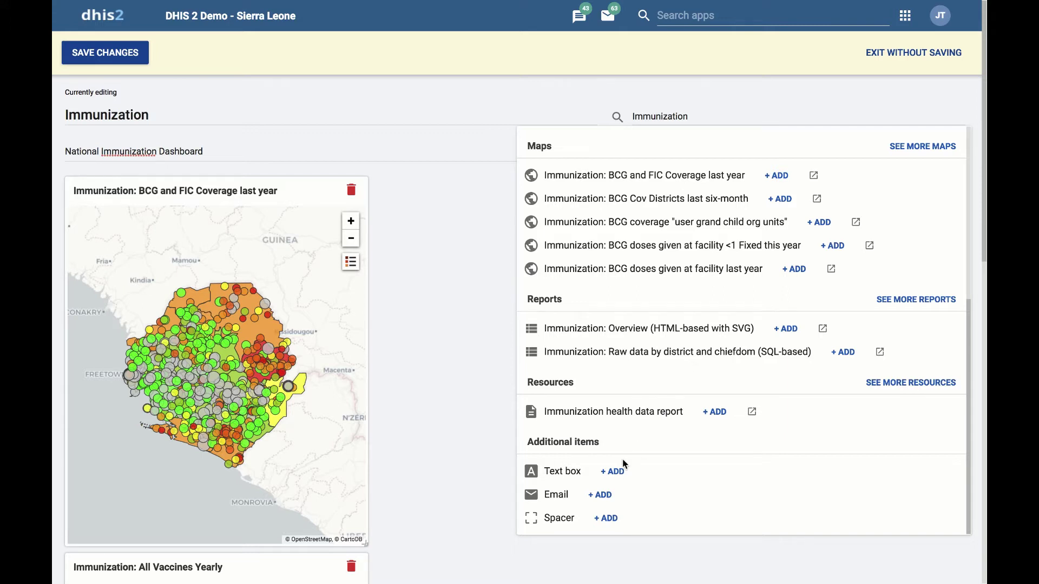
# - Add a Text box, a Spacer, Messages, the Immunization health data report resource and the Overview report
pyautogui.click(615, 472)
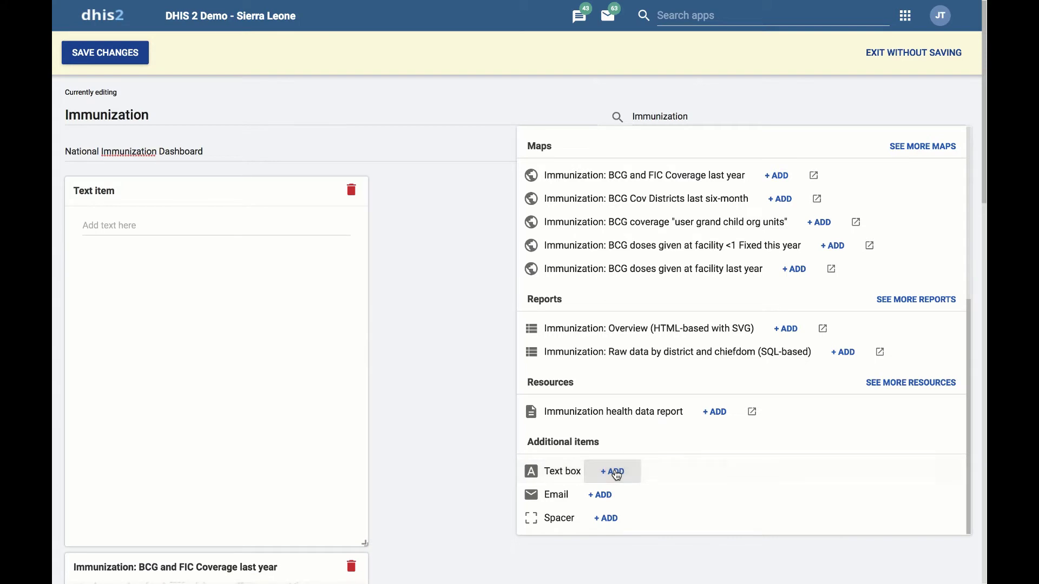
pyautogui.click(610, 519)
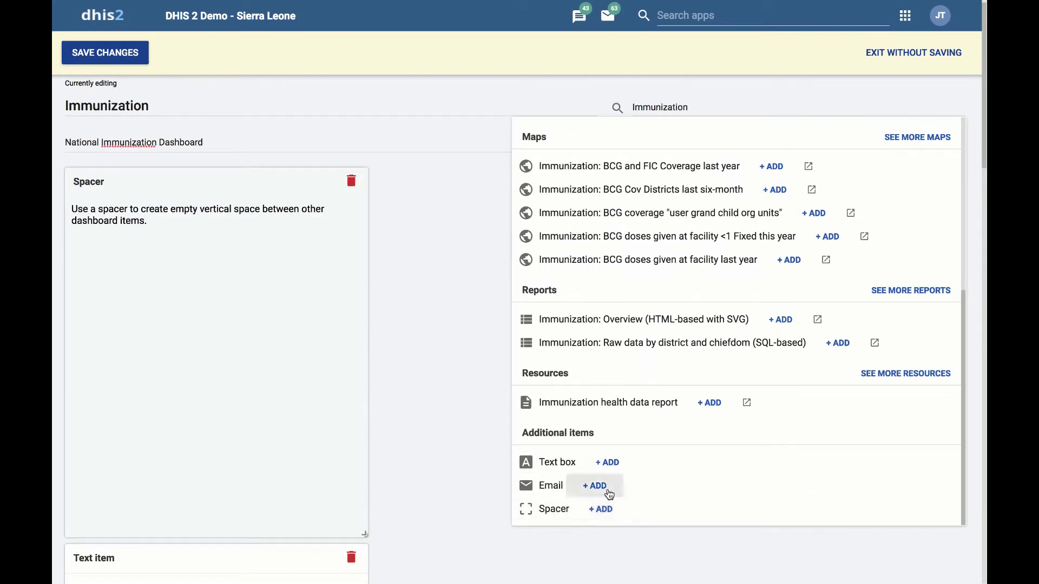
pyautogui.click(608, 495)
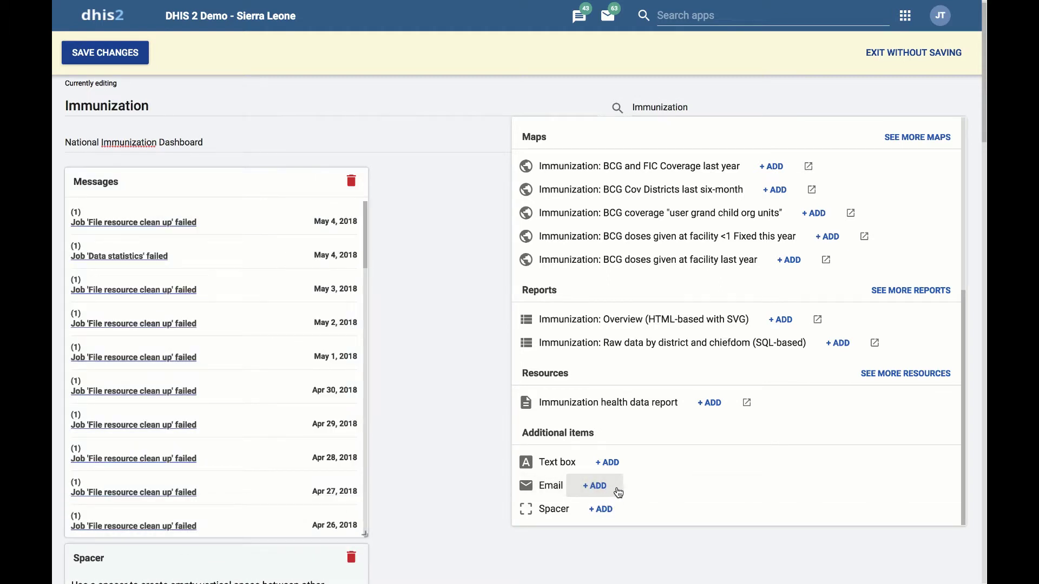
pyautogui.click(710, 413)
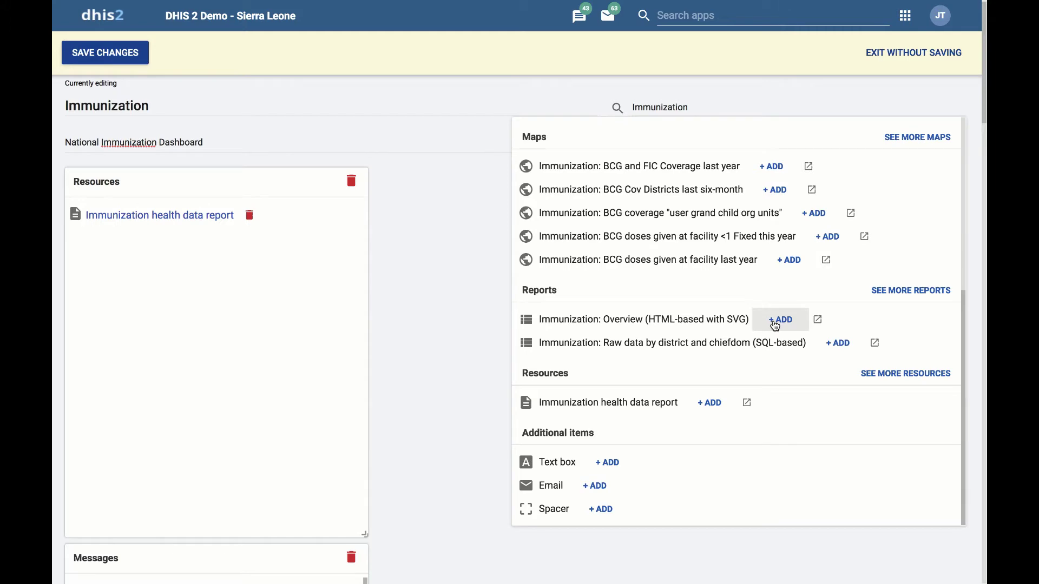
pyautogui.click(774, 324)
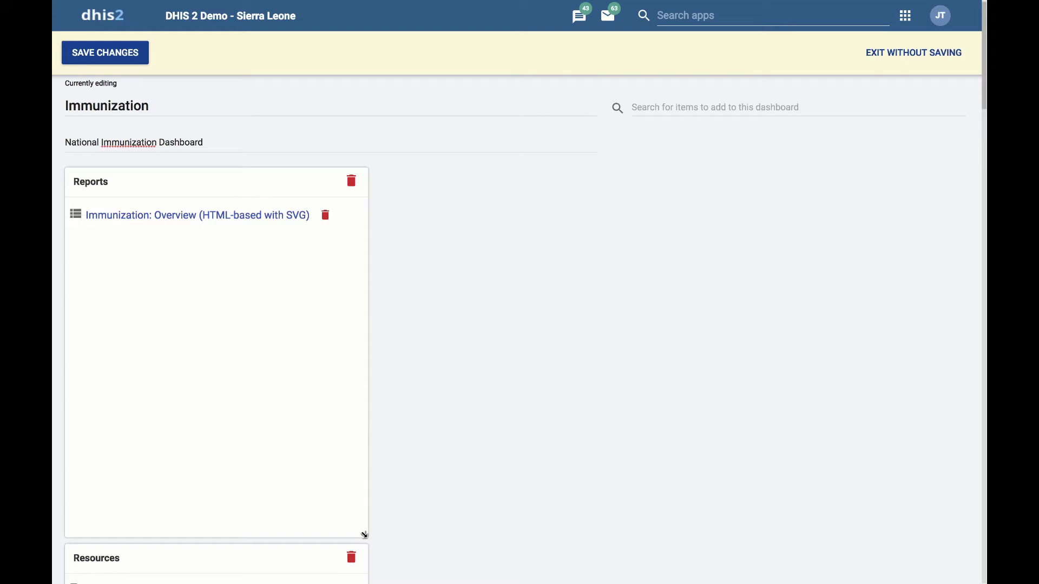
# - Shrink the Reports item to fit its content
pyautogui.moveTo(364, 535); pyautogui.dragTo(361, 245)
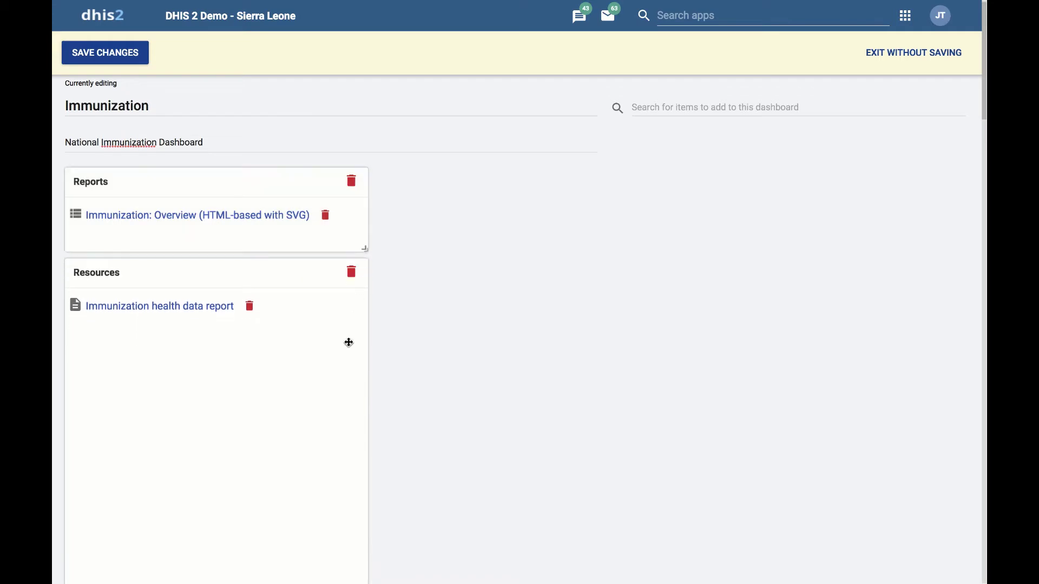
pyautogui.scroll(-10, 348, 406)
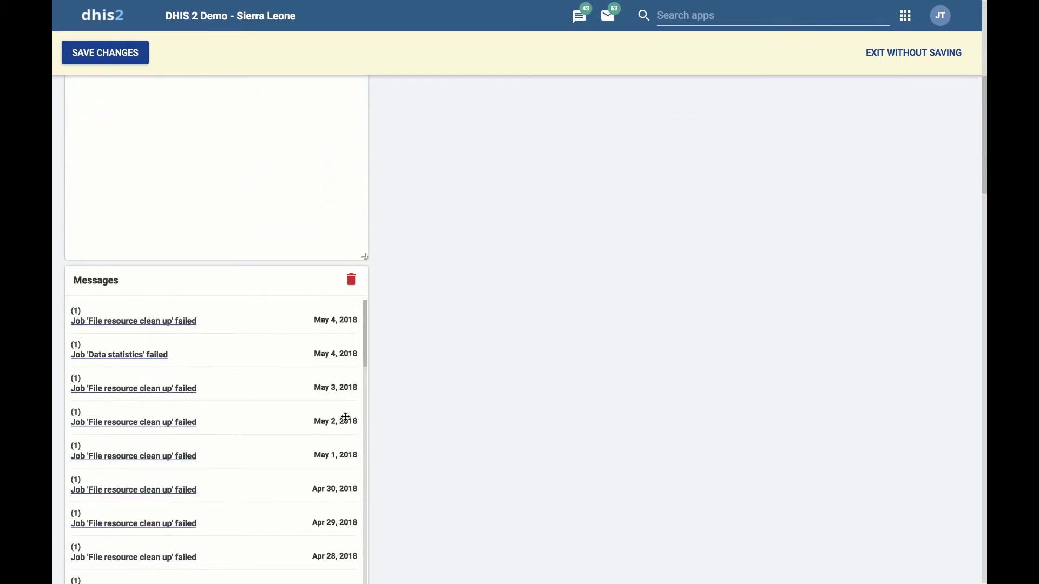
pyautogui.scroll(3, 345, 417)
pyautogui.moveTo(362, 380); pyautogui.dragTo(355, 150)
pyautogui.scroll(-3, 343, 204)
pyautogui.scroll(3, 354, 228)
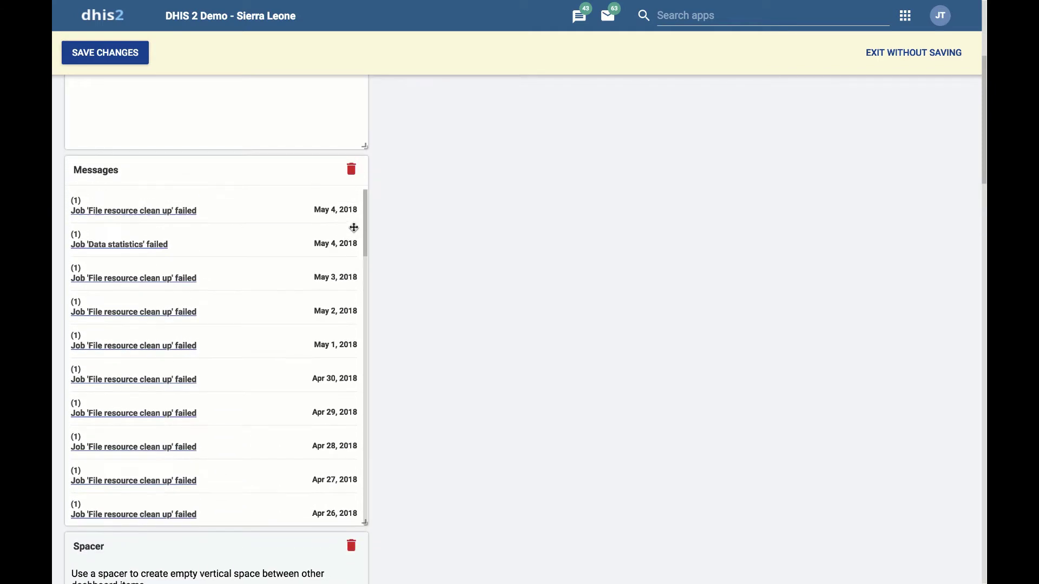
pyautogui.scroll(3, 488, 226)
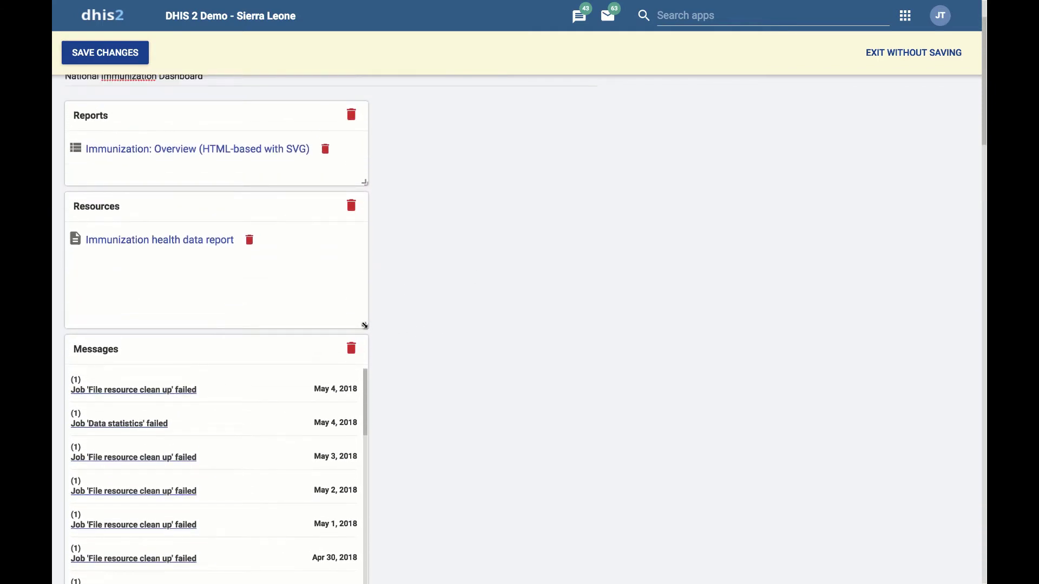
# - Shorten the Resources and Messages items and widen the Average doses pivot table through its Total column
pyautogui.moveTo(365, 325); pyautogui.dragTo(364, 247)
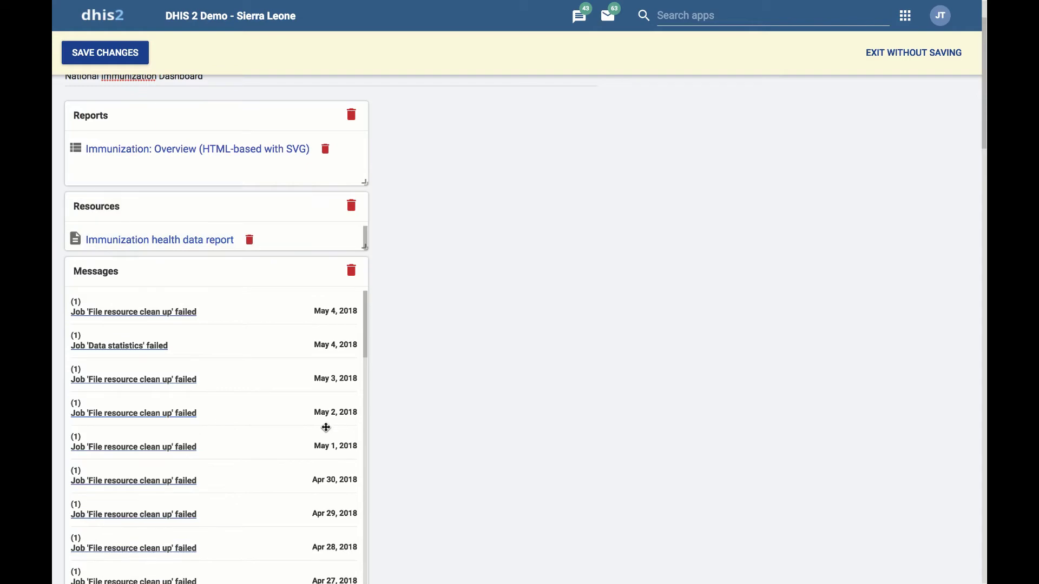
pyautogui.scroll(2, 326, 428)
pyautogui.scroll(-10, 336, 423)
pyautogui.scroll(-5, 385, 431)
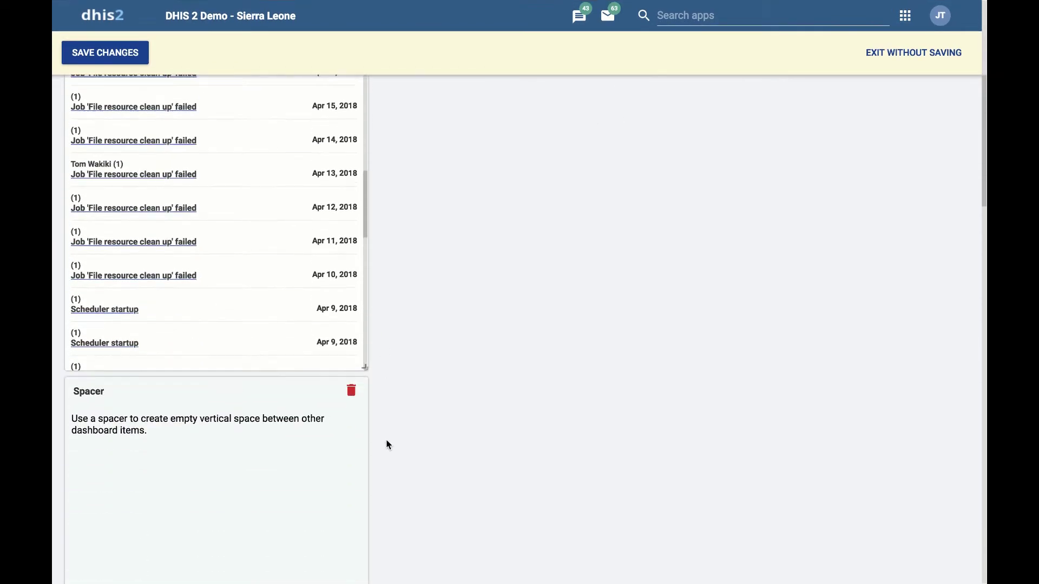
pyautogui.scroll(-2, 387, 436)
pyautogui.moveTo(365, 301); pyautogui.dragTo(357, 116)
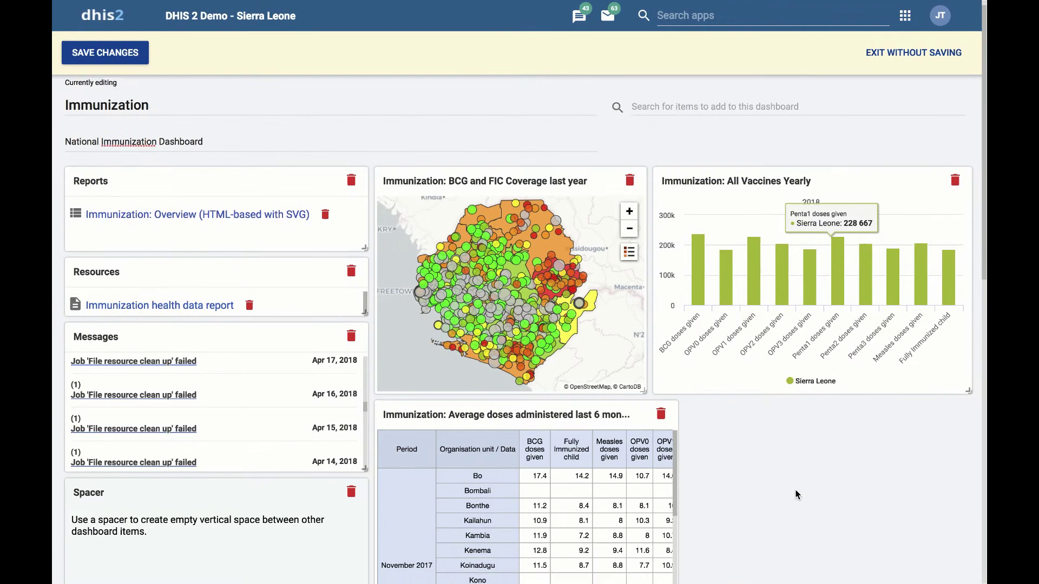
pyautogui.scroll(-4, 794, 492)
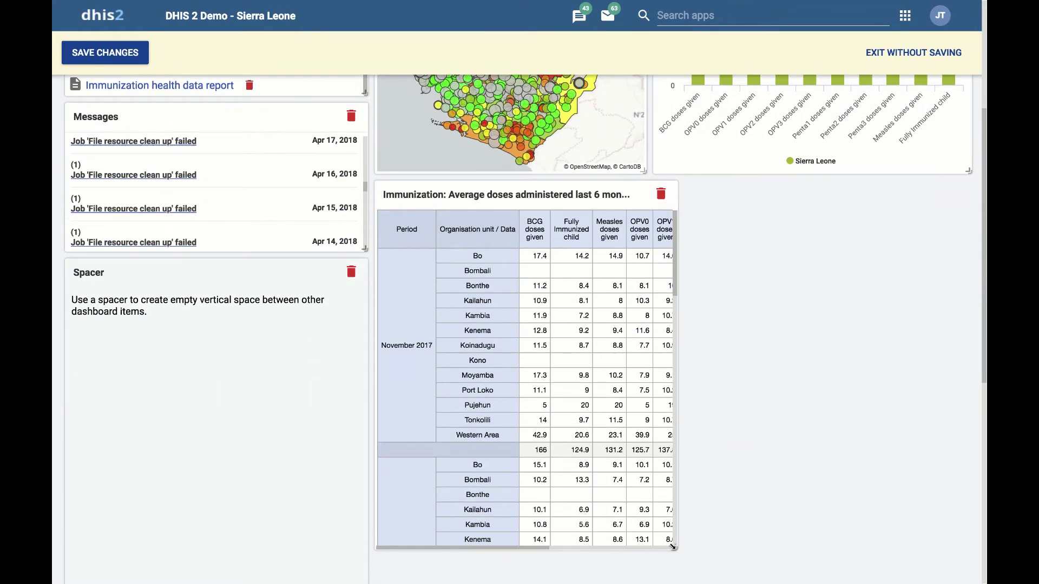
pyautogui.moveTo(672, 546); pyautogui.dragTo(968, 495)
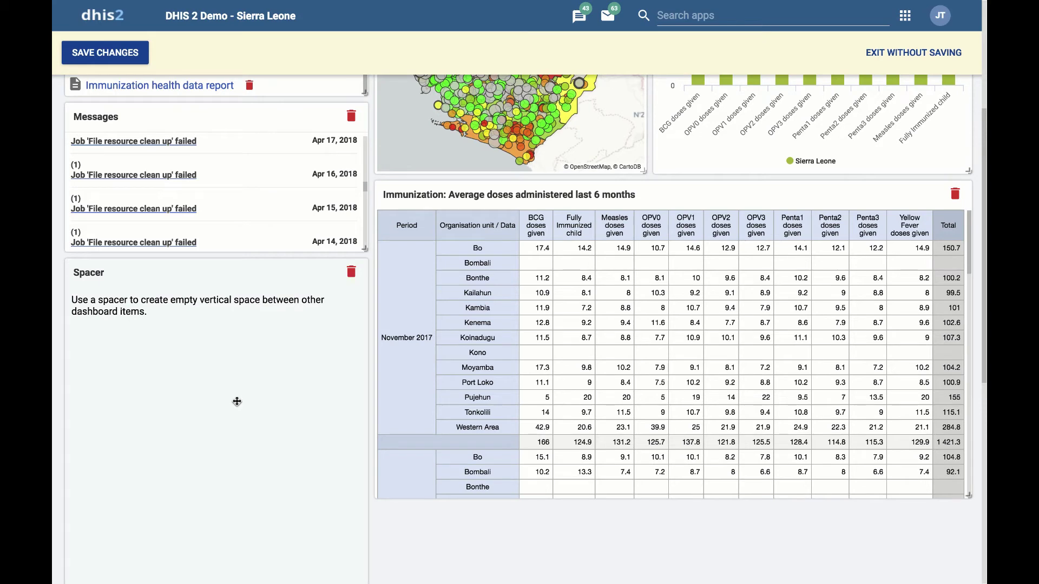
# - Write a note in the Text item inviting thoughts or ideas on dashboards, giving a contact's name and e-mail address
pyautogui.scroll(-2, 216, 389)
pyautogui.scroll(3, 214, 392)
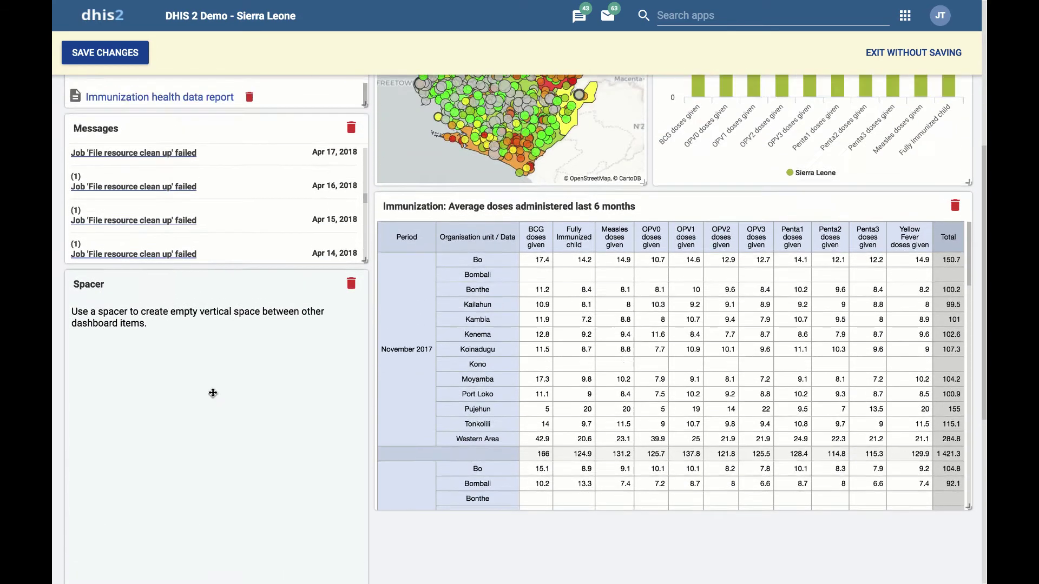
pyautogui.scroll(-5, 213, 393)
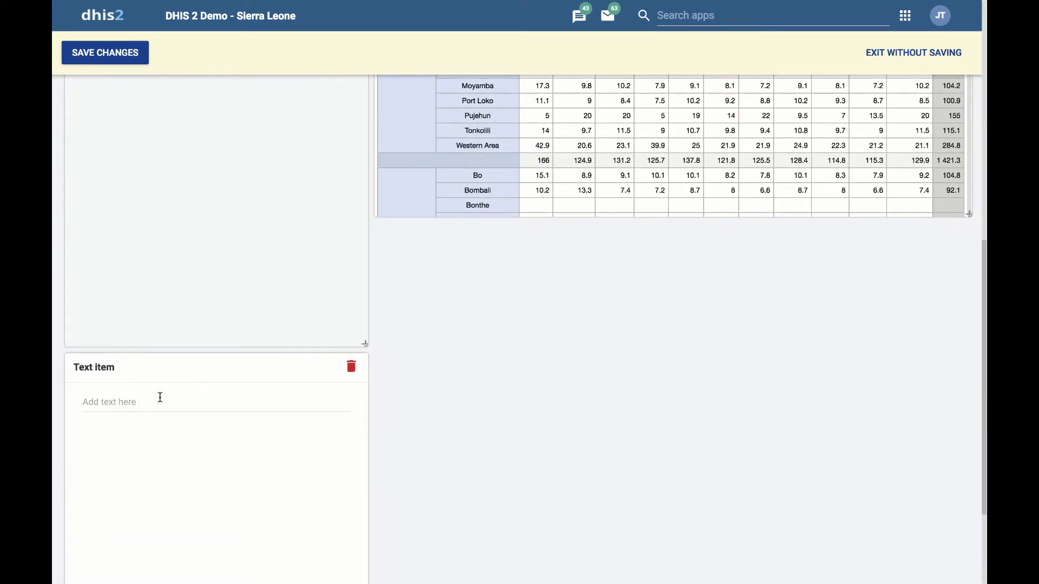
pyautogui.click(147, 403)
pyautogui.press('BackSpace')
pyautogui.press('BackSpace')
pyautogui.press('BackSpace')
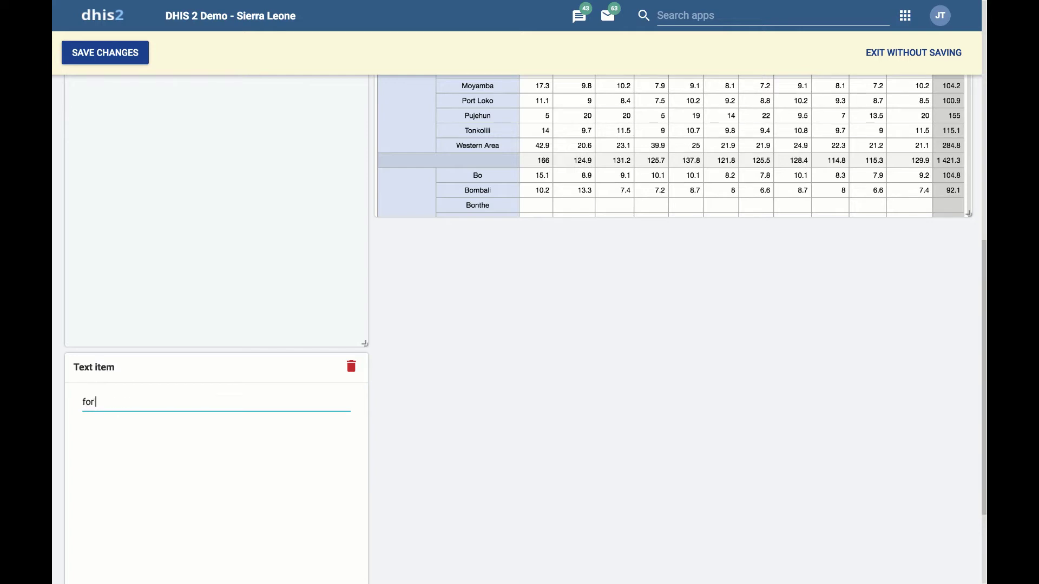
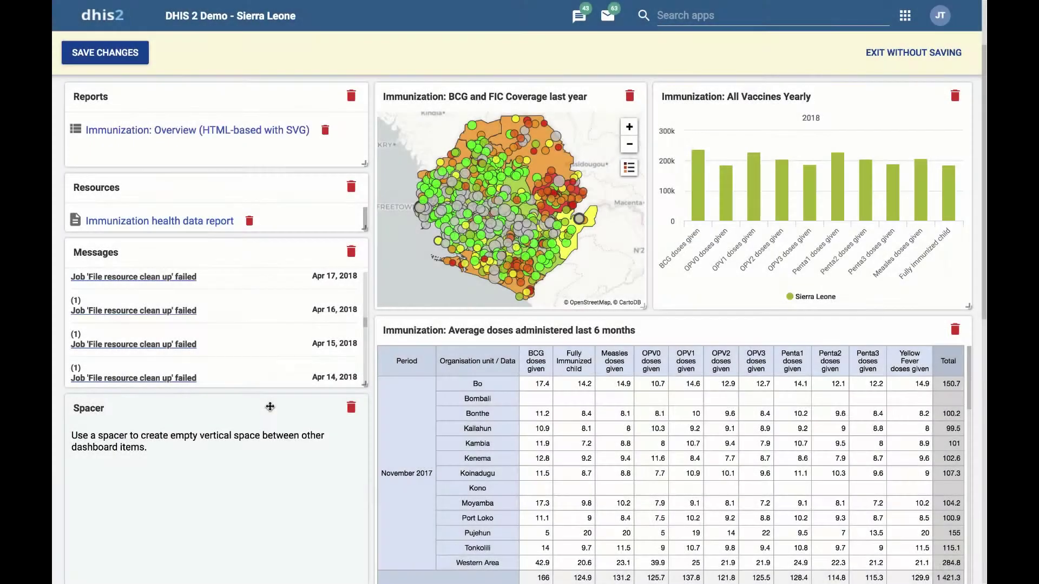
# - Move the Spacer to the top beside Reports and stretch it wide and short above the map and chart
pyautogui.moveTo(270, 407); pyautogui.dragTo(578, 143)
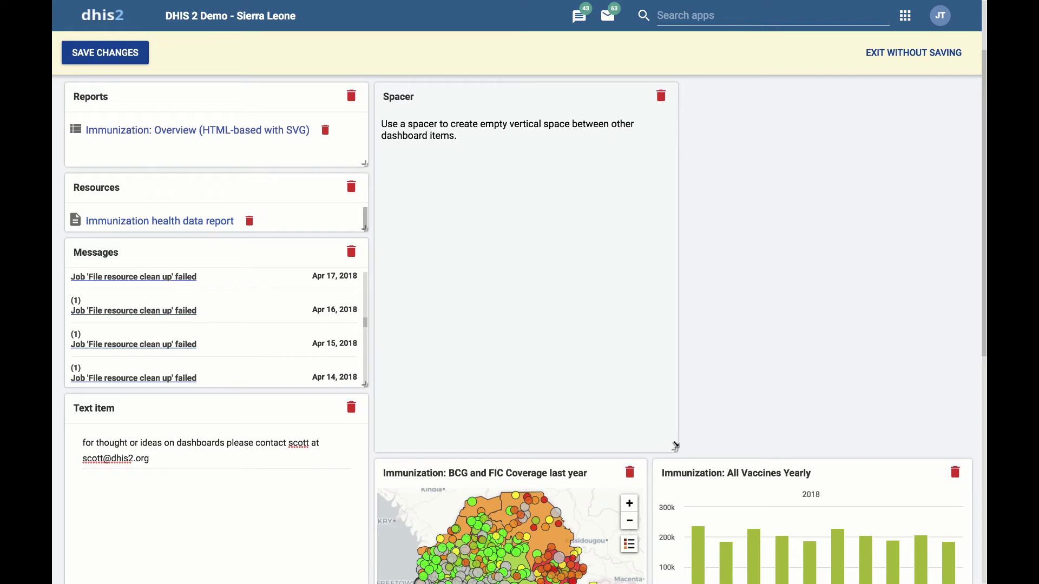
pyautogui.moveTo(674, 449); pyautogui.dragTo(968, 162)
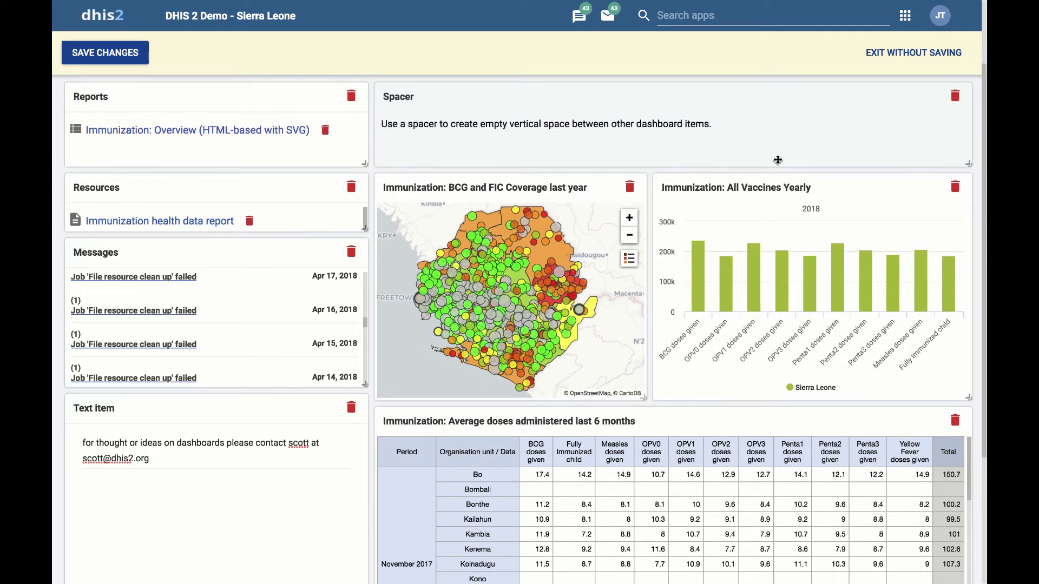
pyautogui.scroll(-1, 677, 220)
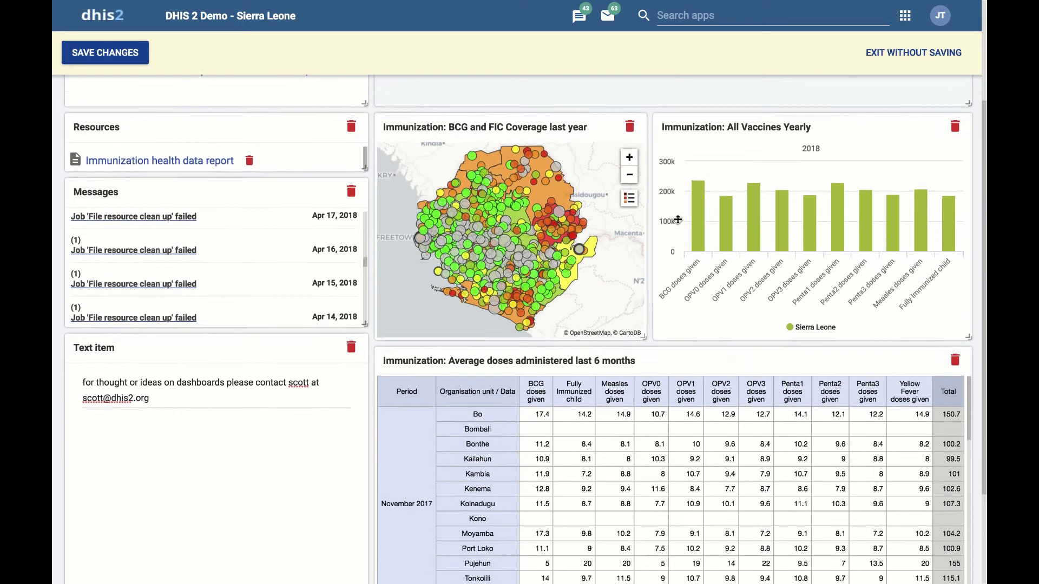
pyautogui.scroll(2, 677, 220)
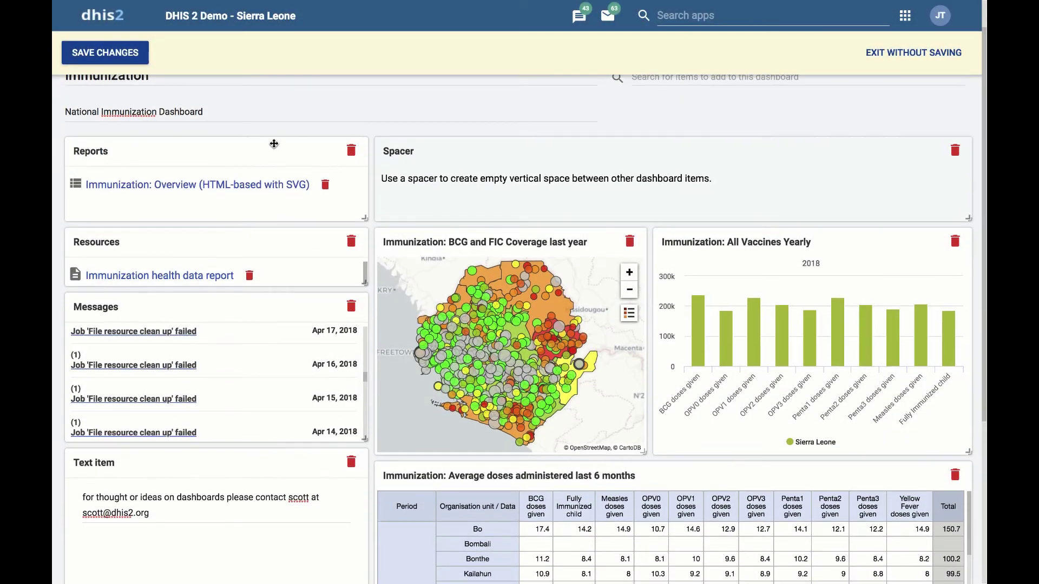
# - Save the Immunization dashboard changes and leave edit mode
pyautogui.click(110, 59)
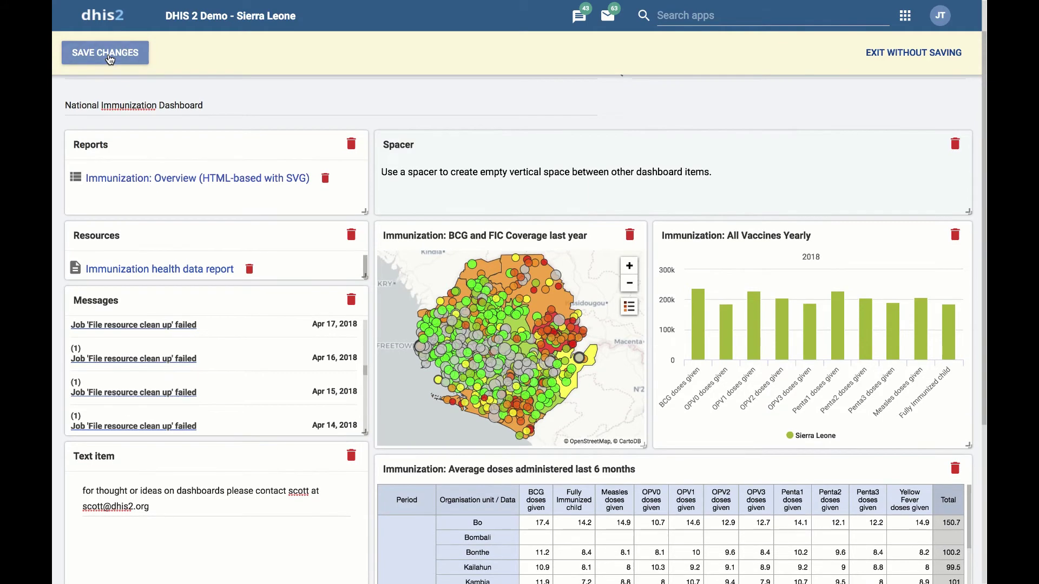
pyautogui.click(108, 58)
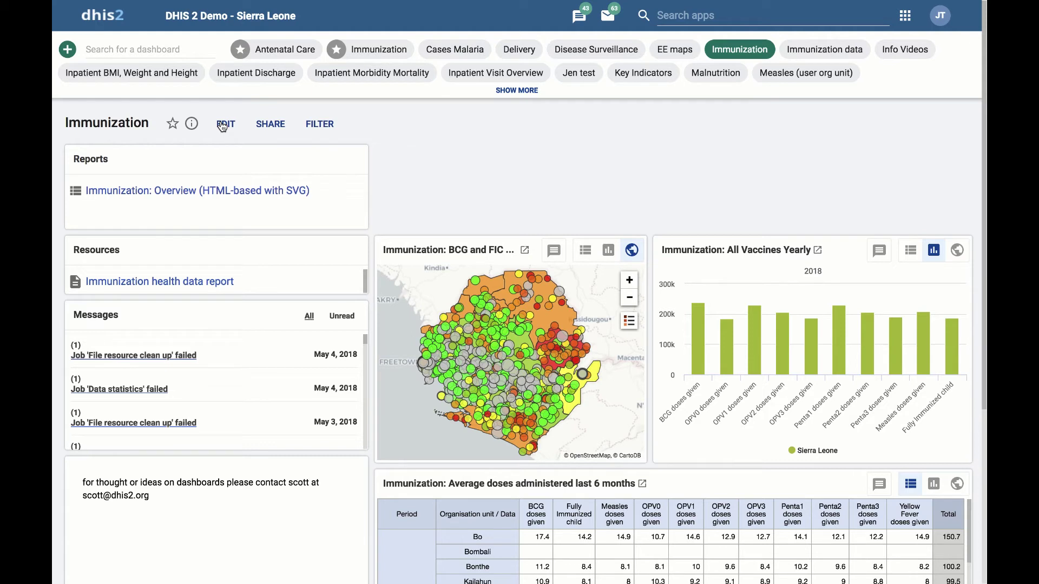
# - Reopen the Immunization dashboard for editing and delete its Spacer item
pyautogui.click(222, 125)
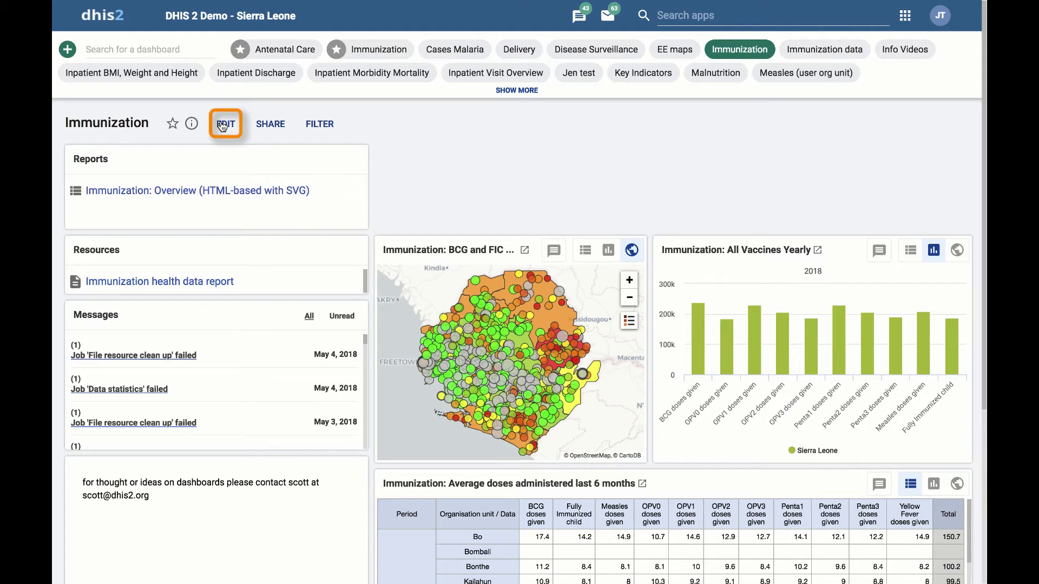
pyautogui.click(223, 126)
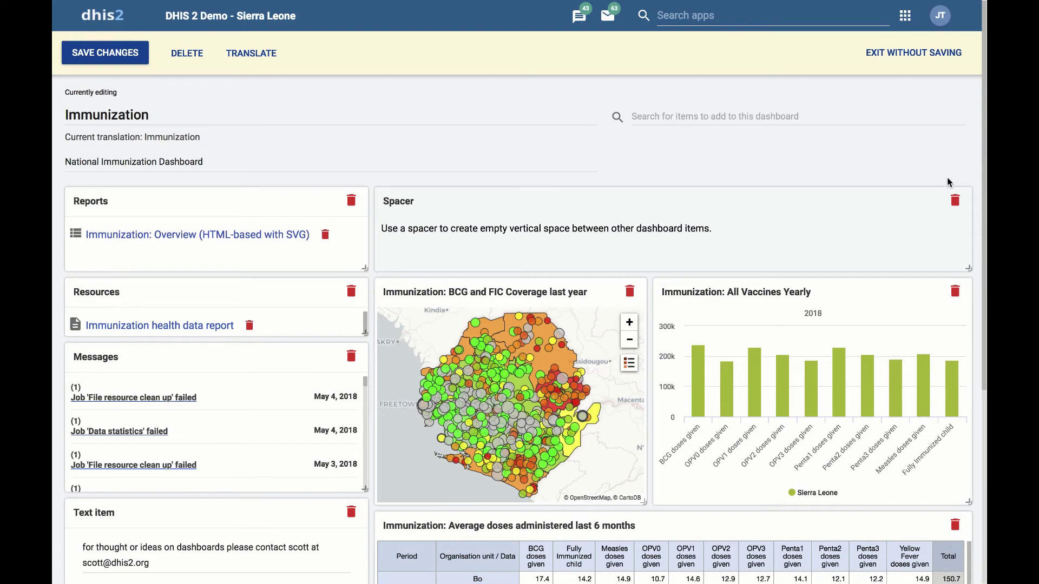
pyautogui.click(954, 200)
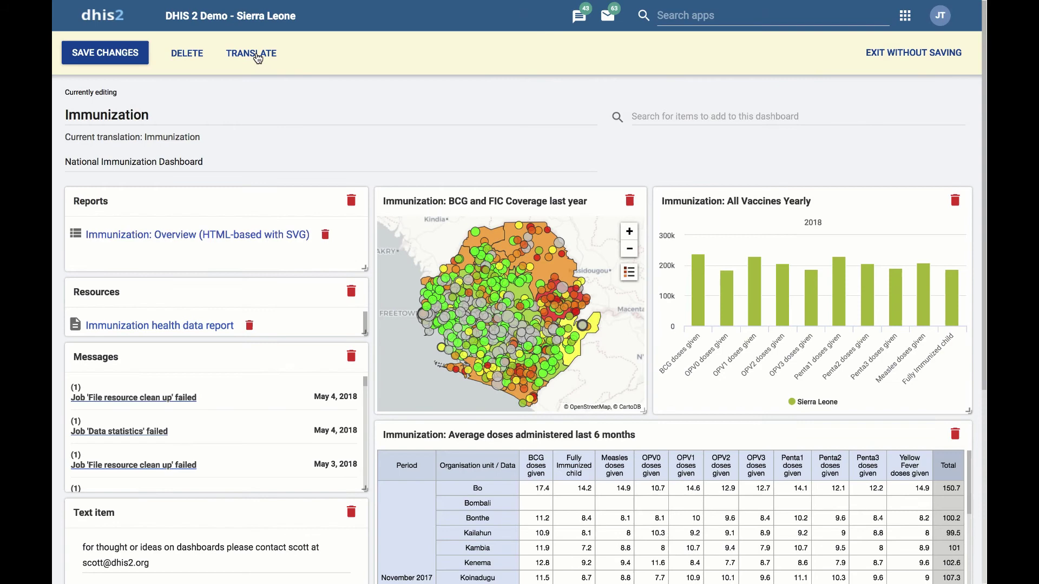
# - Add a French translation 'Immunisation' for the dashboard name and save it
pyautogui.click(257, 55)
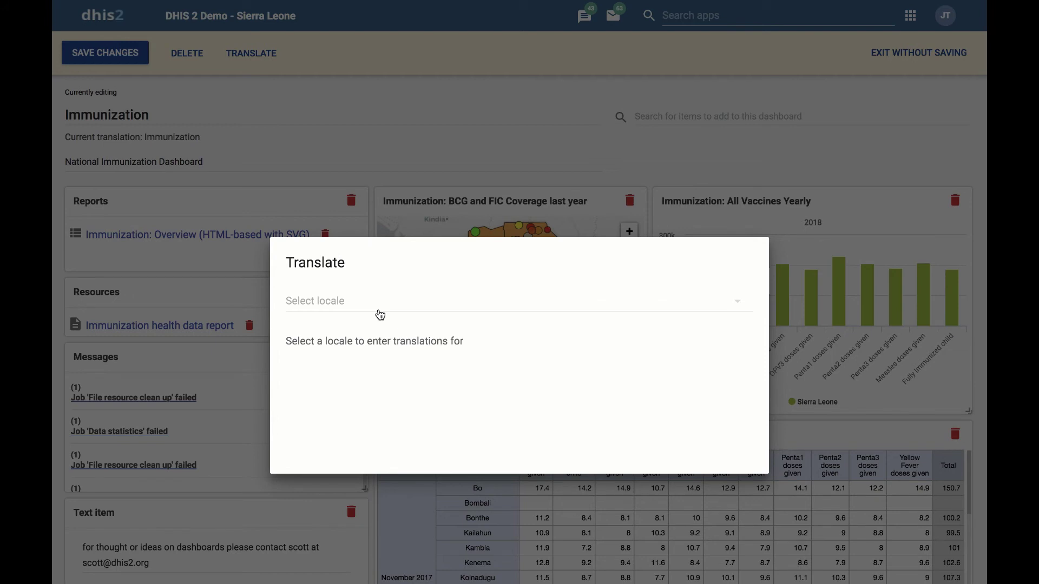
pyautogui.click(380, 314)
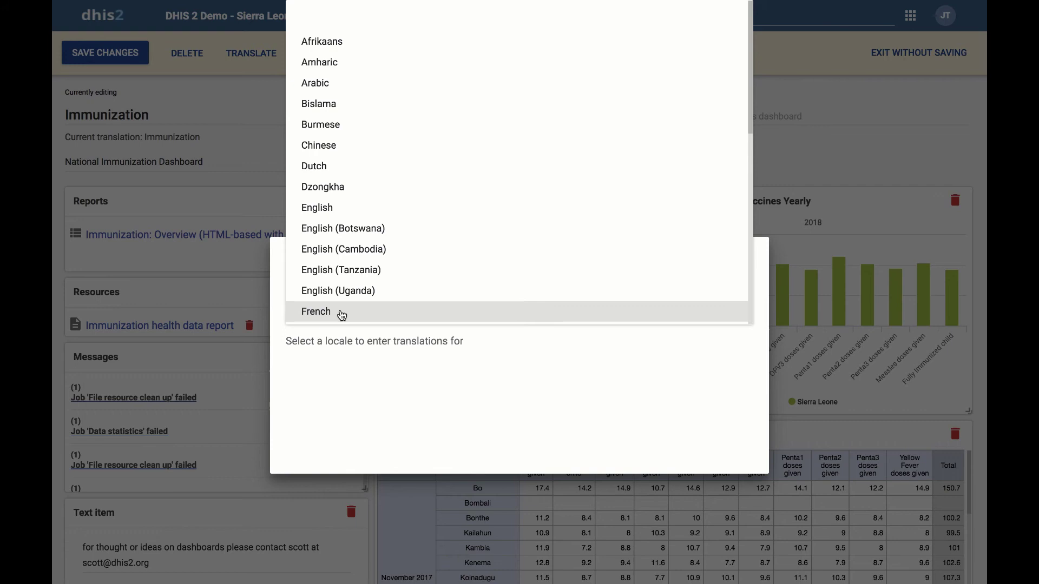
pyautogui.click(341, 314)
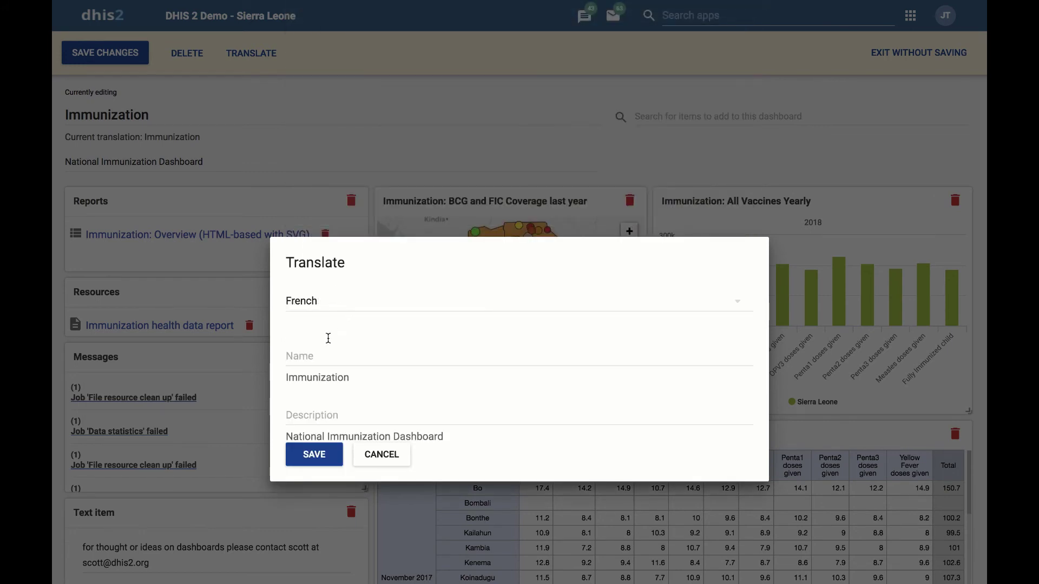
pyautogui.click(323, 352)
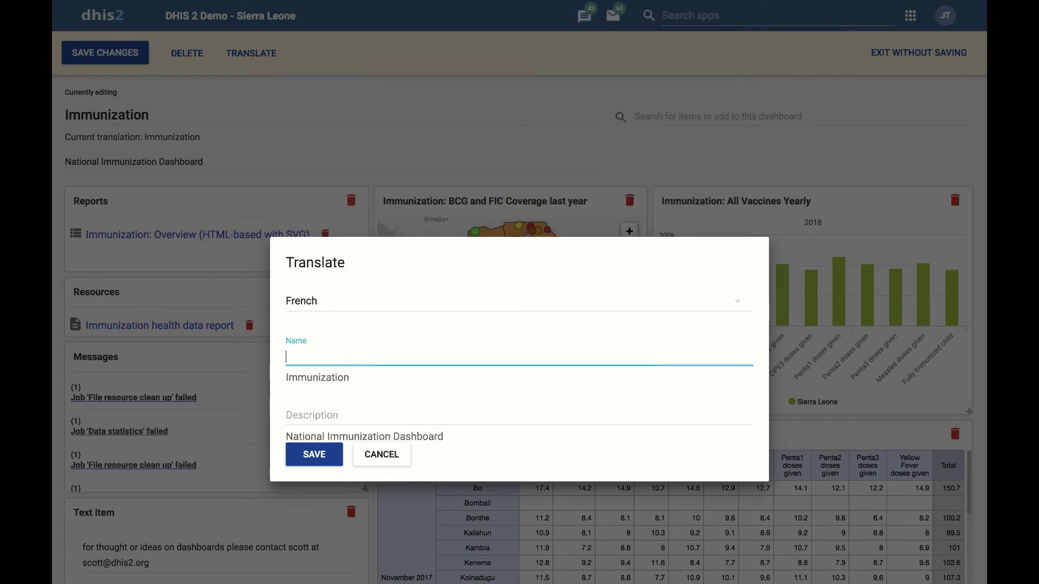
pyautogui.write('Immunisation')
pyautogui.click(319, 459)
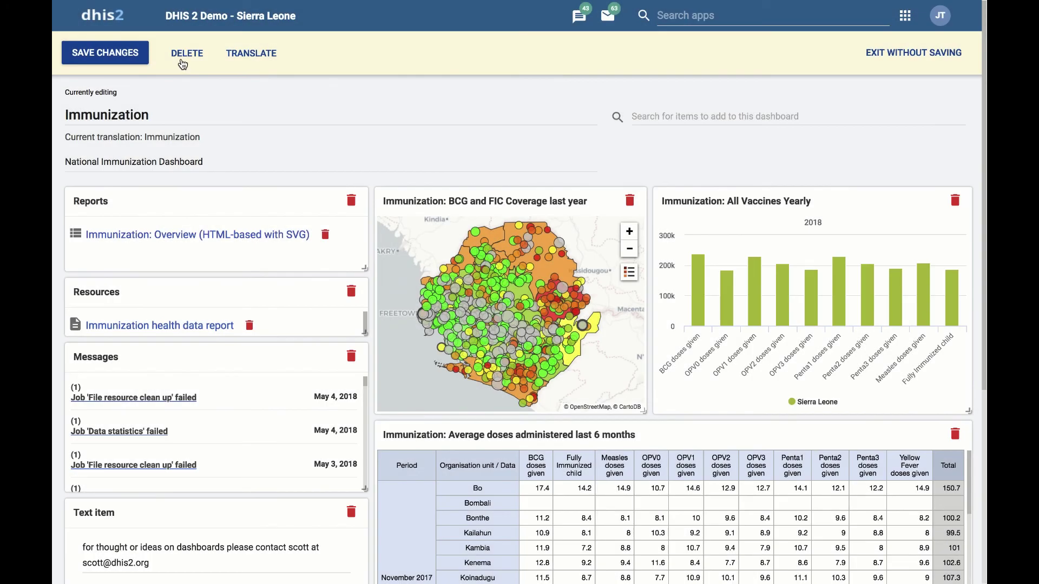
pyautogui.click(183, 62)
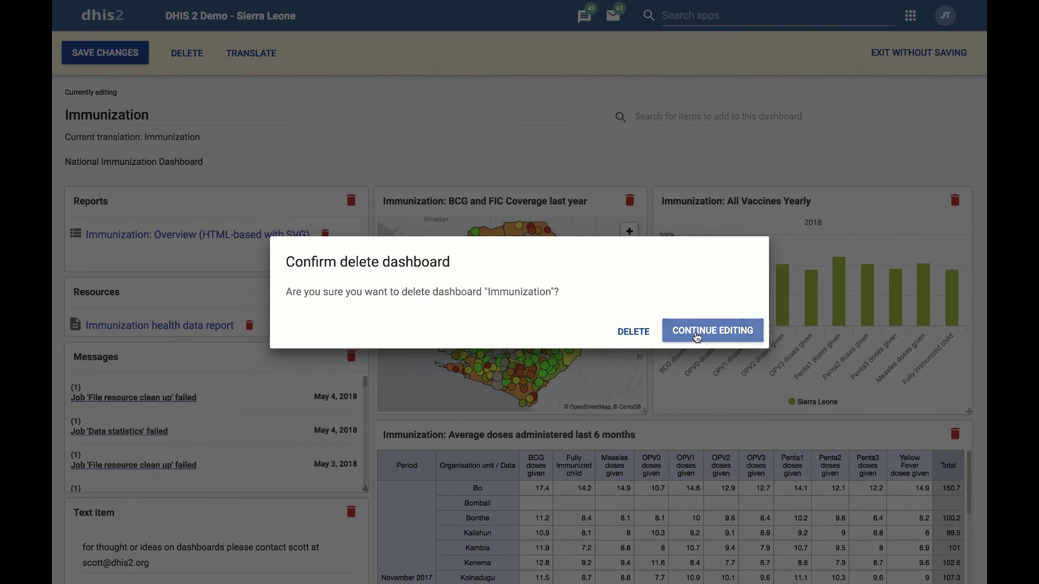
pyautogui.click(695, 332)
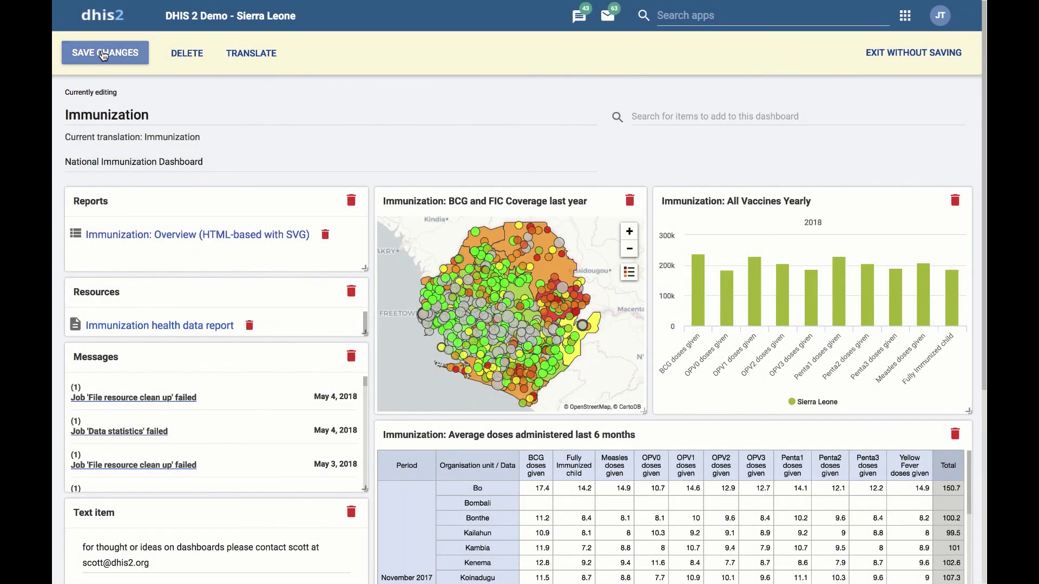
# - Save the Immunization dashboard changes and scroll down to review the map, chart and pivot table
pyautogui.click(104, 54)
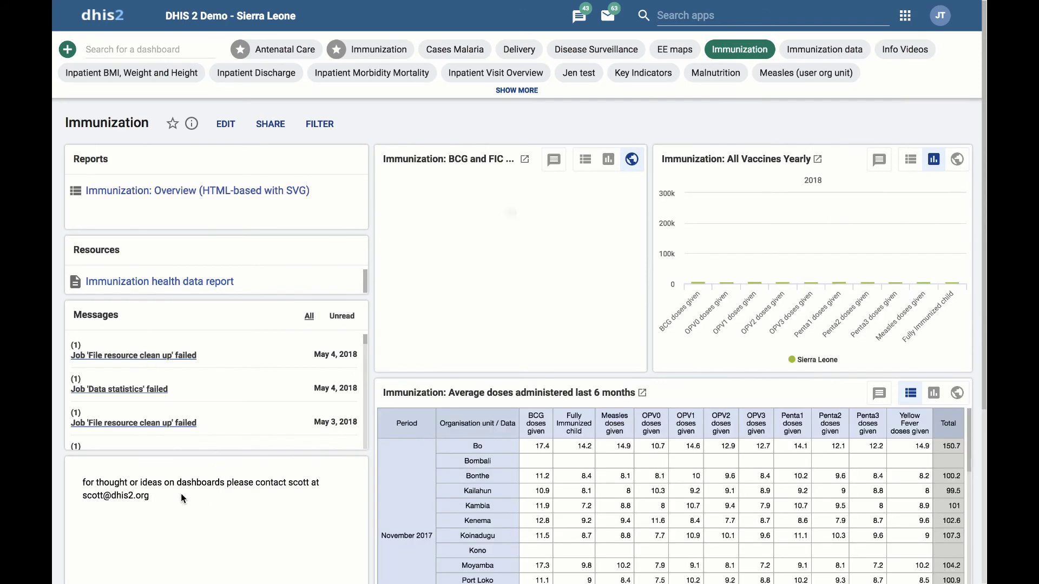
pyautogui.scroll(-3, 173, 493)
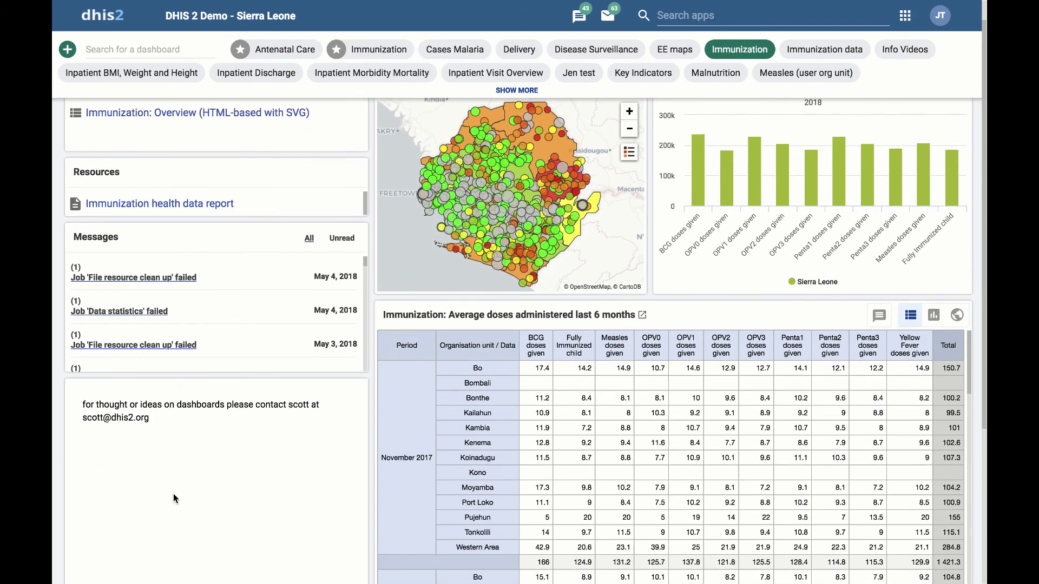